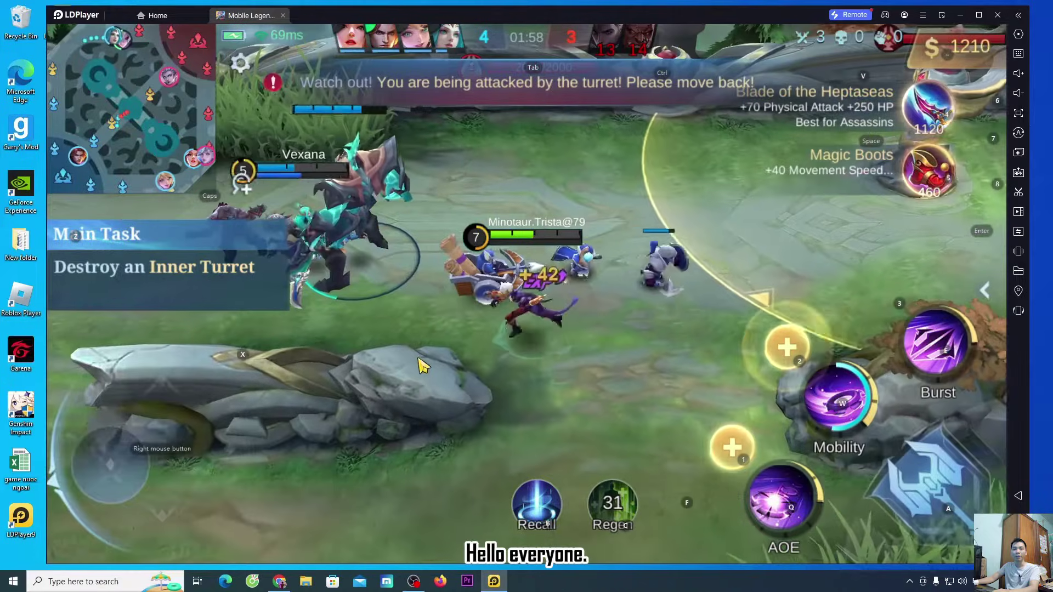
- Walk the hero to the inner turret and destroy it with the Q AOE, W dash and attacks
right_click(630, 355)
right_click(753, 235)
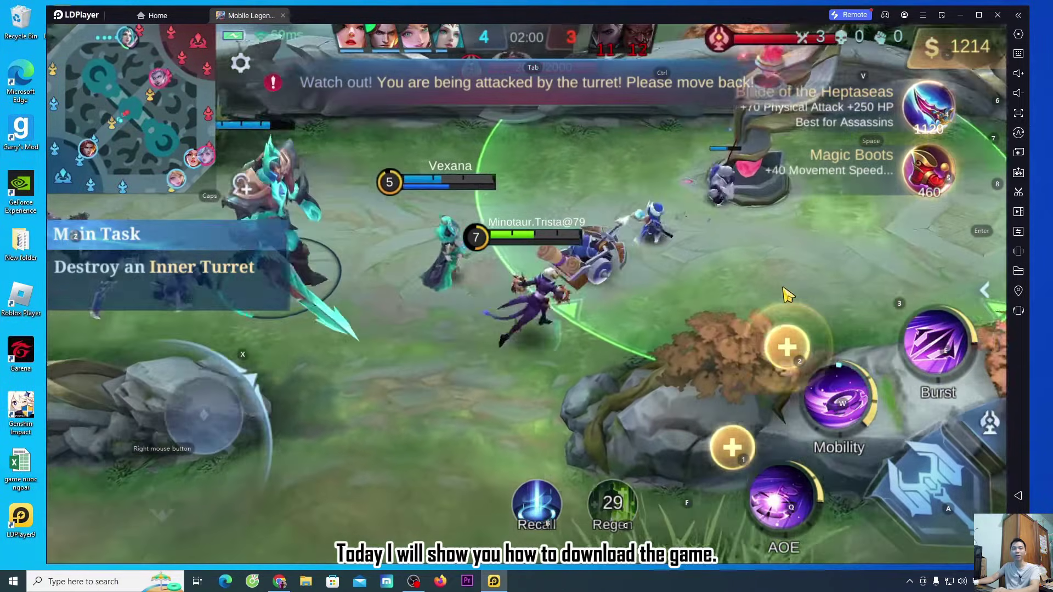
key(q)
key(q)
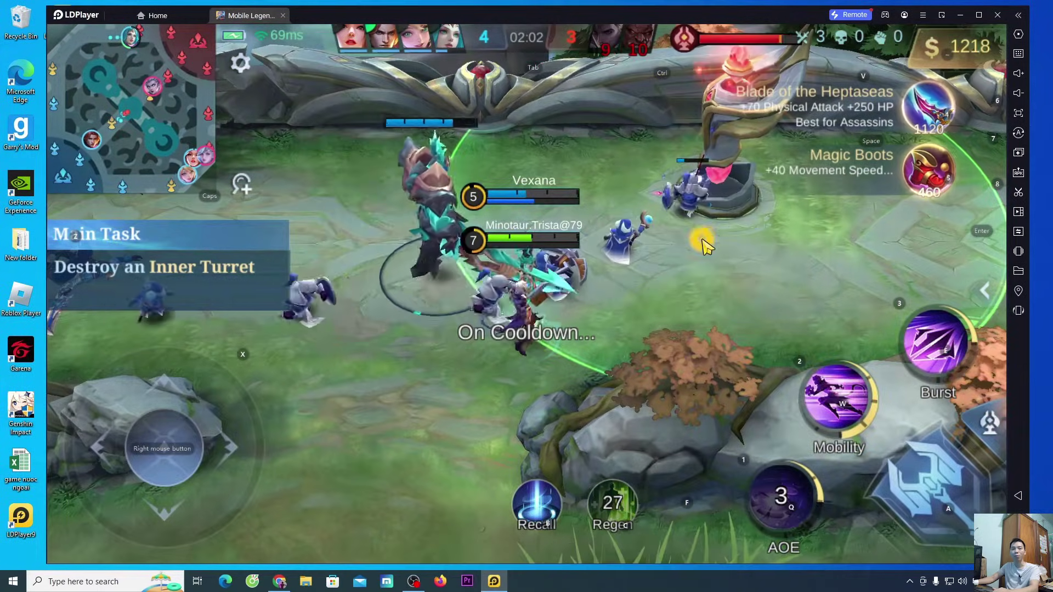
key(w)
key(a)
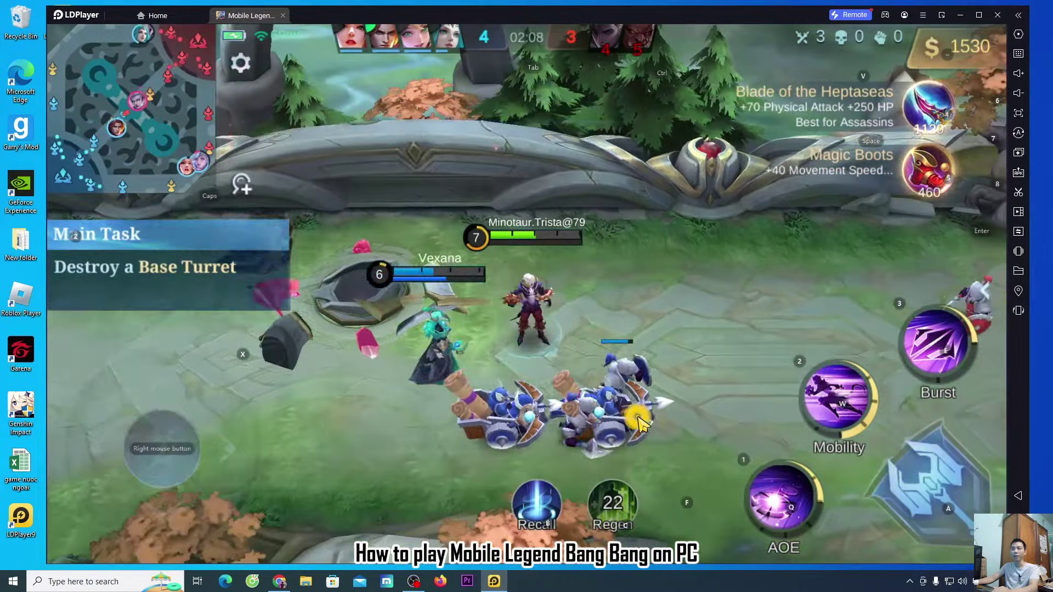
- Push the hero through the minions toward the enemy base turret using W mobility
right_click(643, 423)
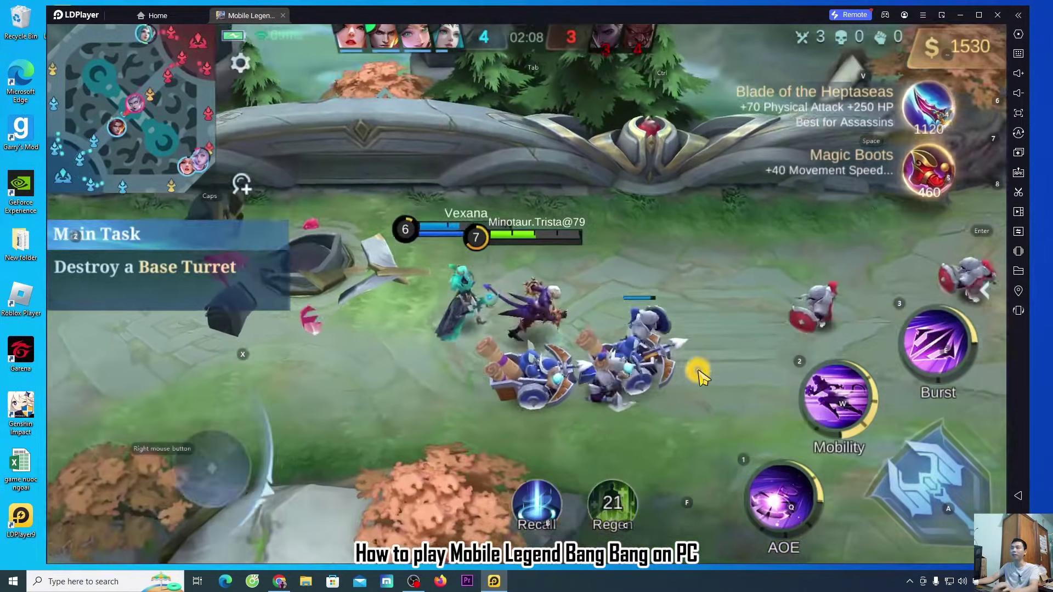
key(w)
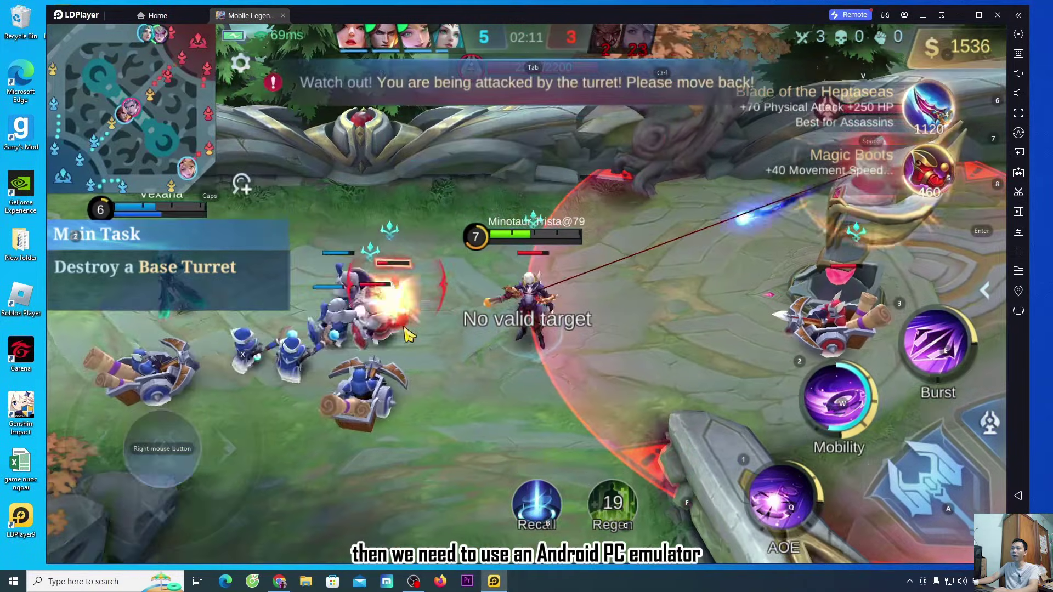
right_click(433, 331)
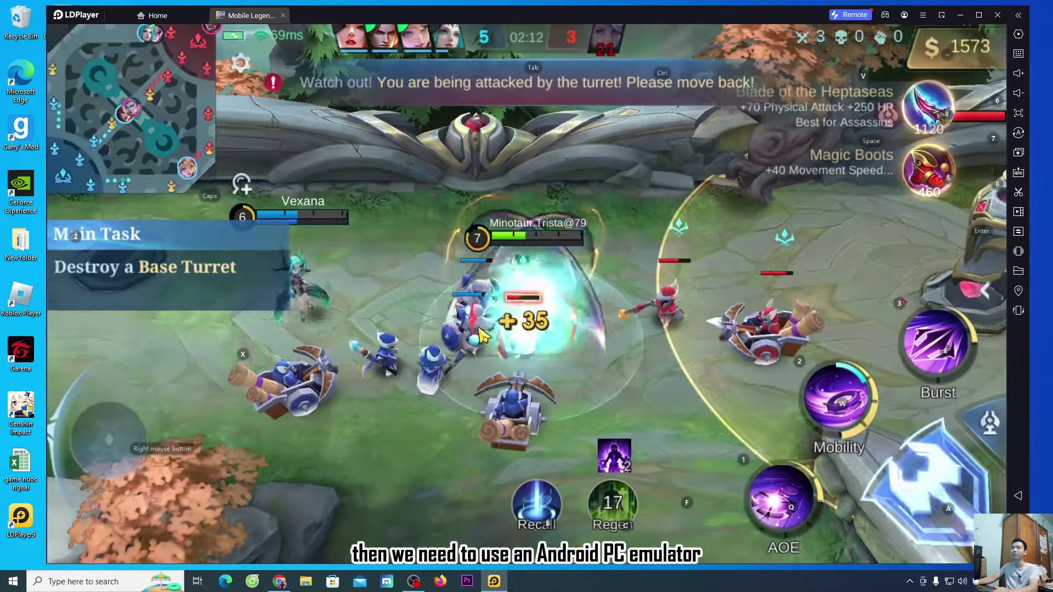
key(w)
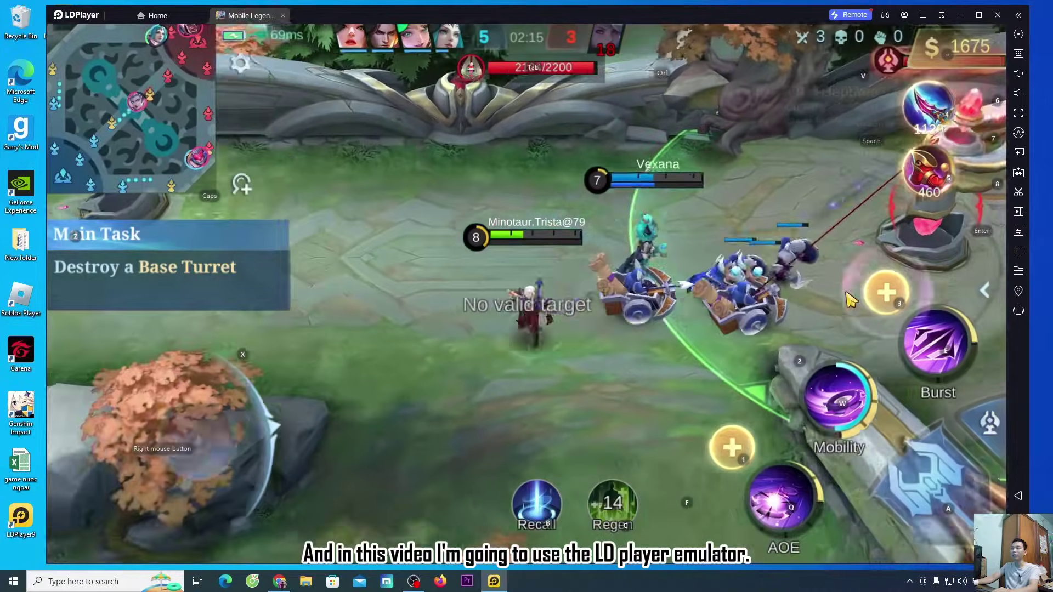
right_click(817, 302)
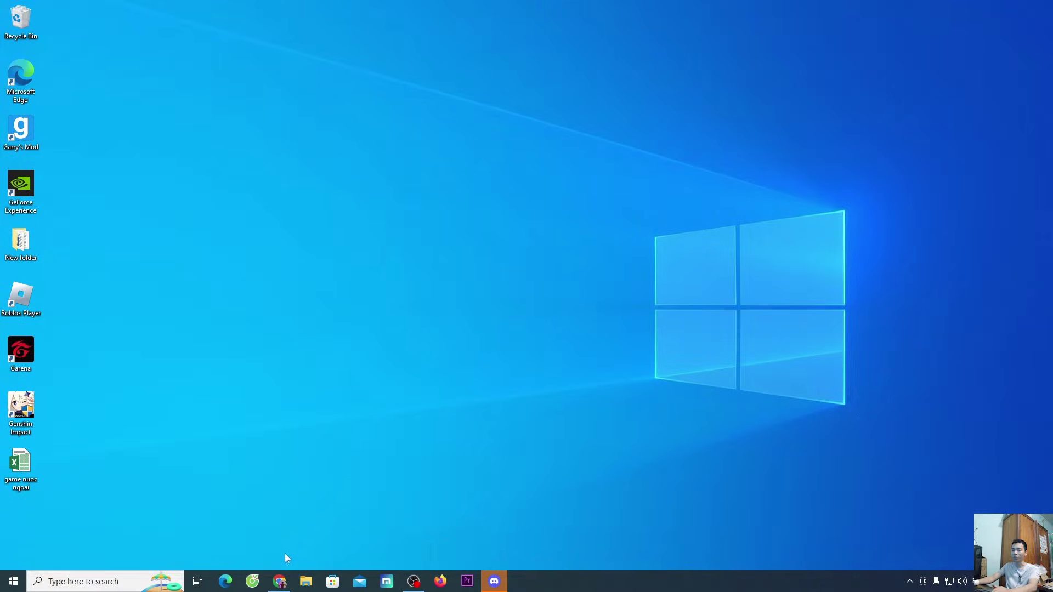
- Download LDPlayer9_ens_1001_ld.exe from en.ldplayer.net in Chrome and run the installer
click(279, 582)
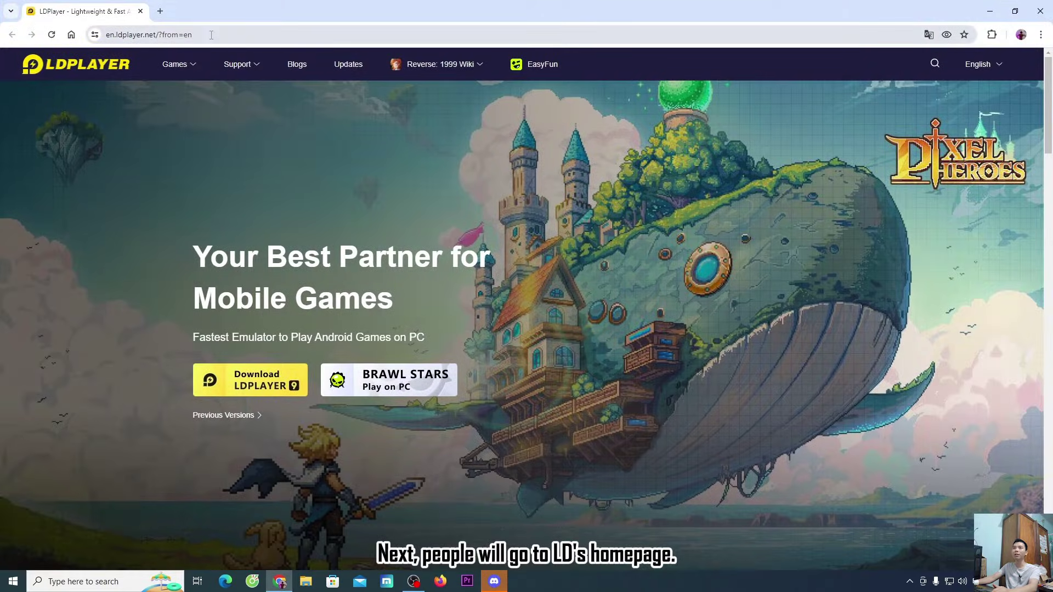
drag(211, 35, 105, 35)
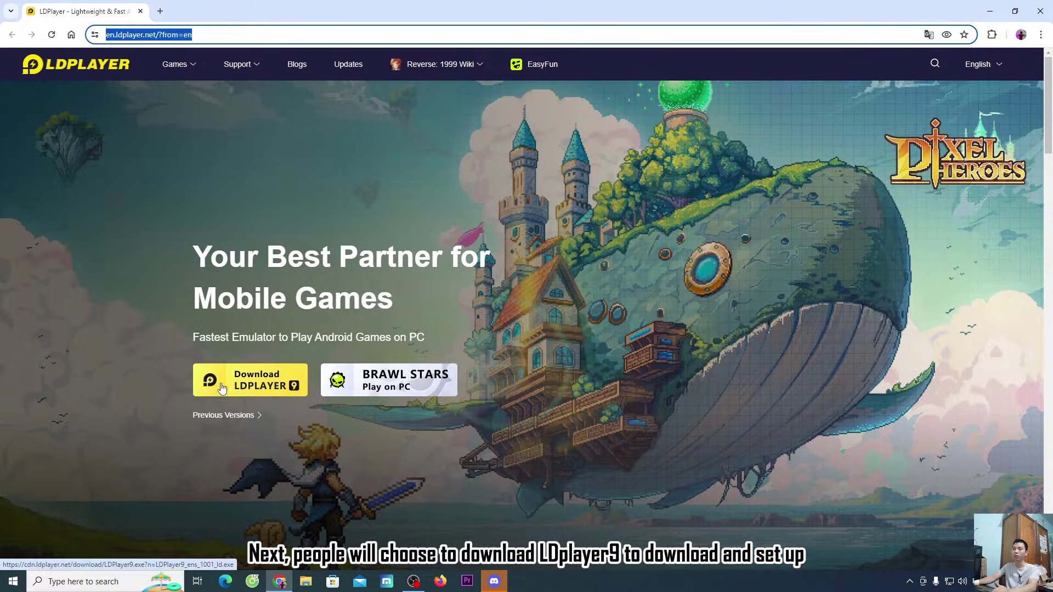
click(253, 388)
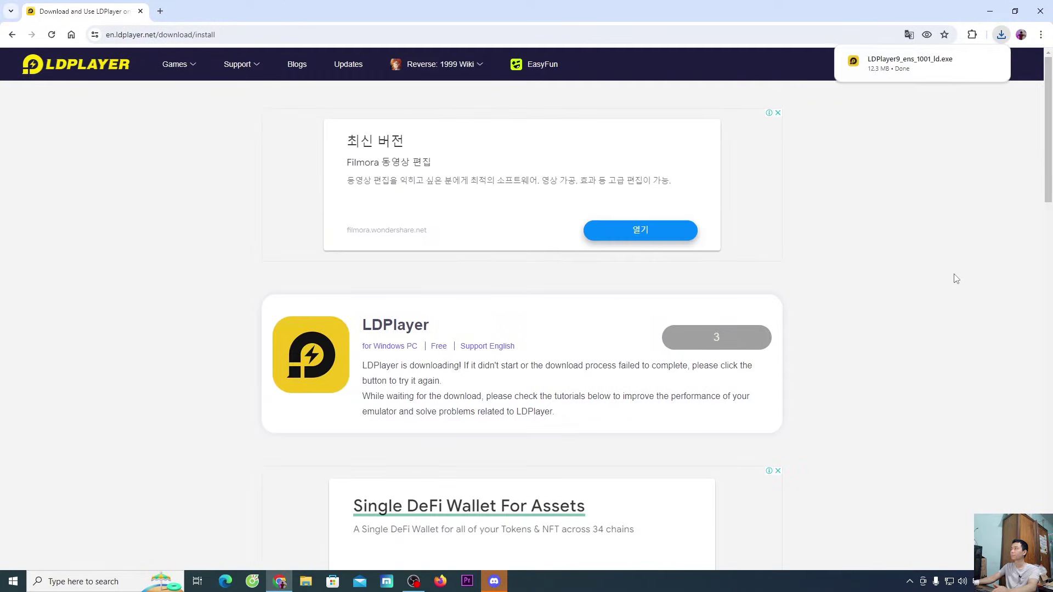
mouse_move(927, 70)
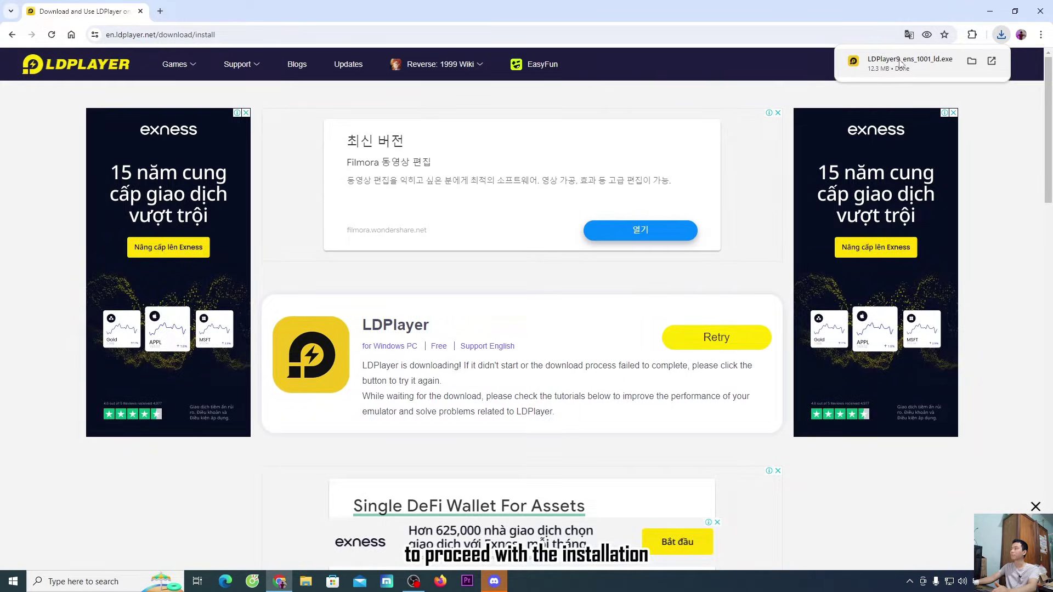
click(899, 64)
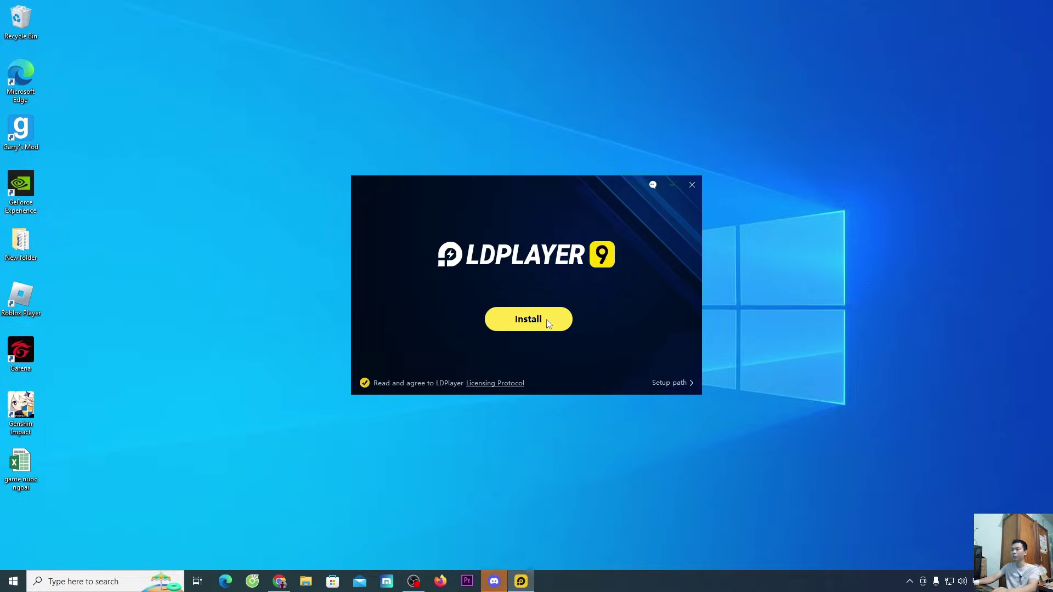
- Install LDPlayer 9 from the setup window and start the emulator once installation completes
click(544, 320)
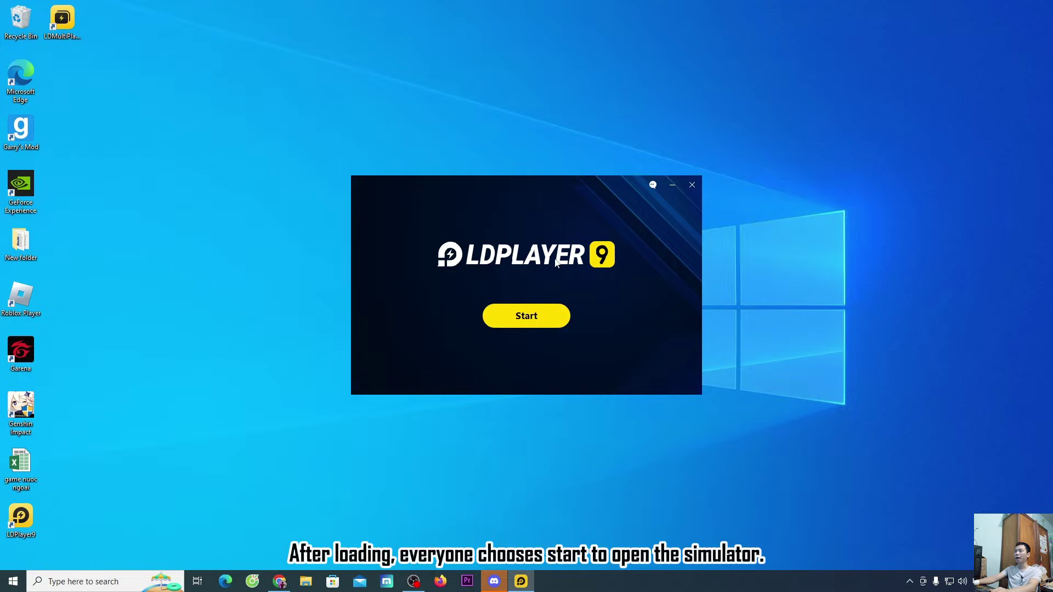
click(527, 315)
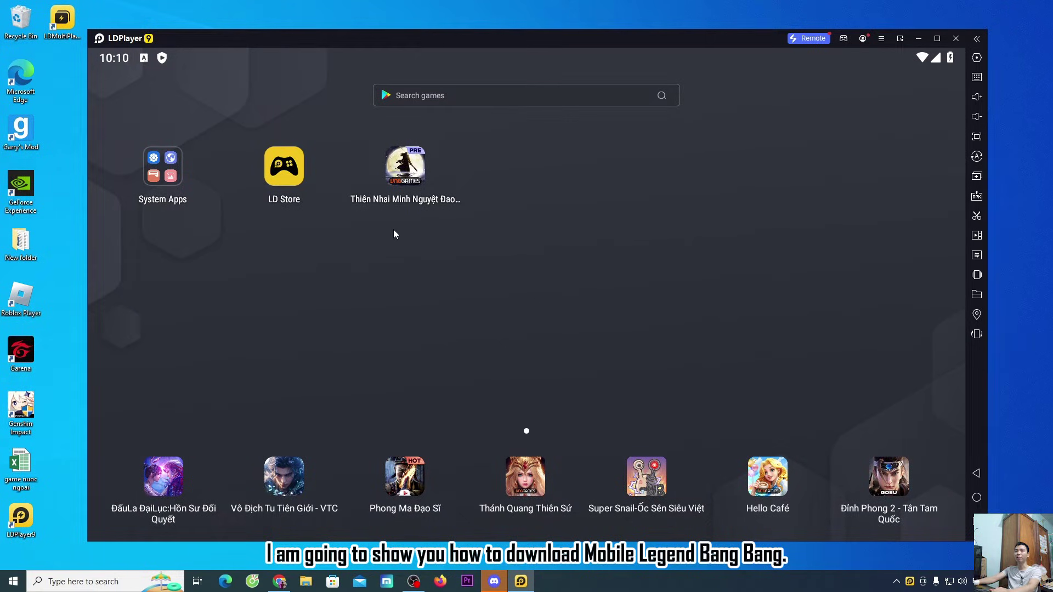
- Launch Play Store from the System Apps folder on the LDPlayer home screen
click(170, 176)
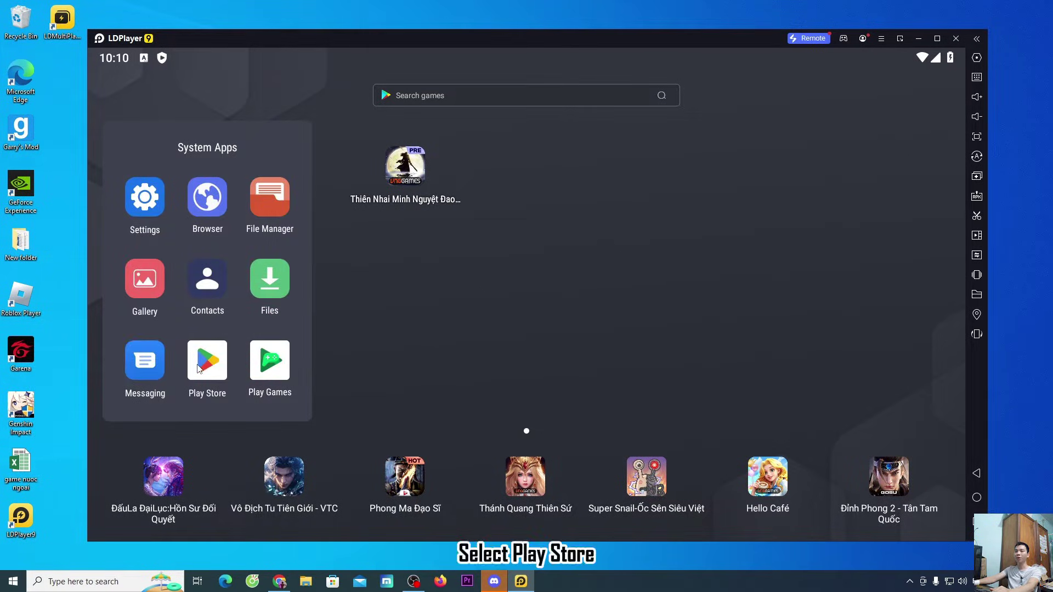
click(199, 368)
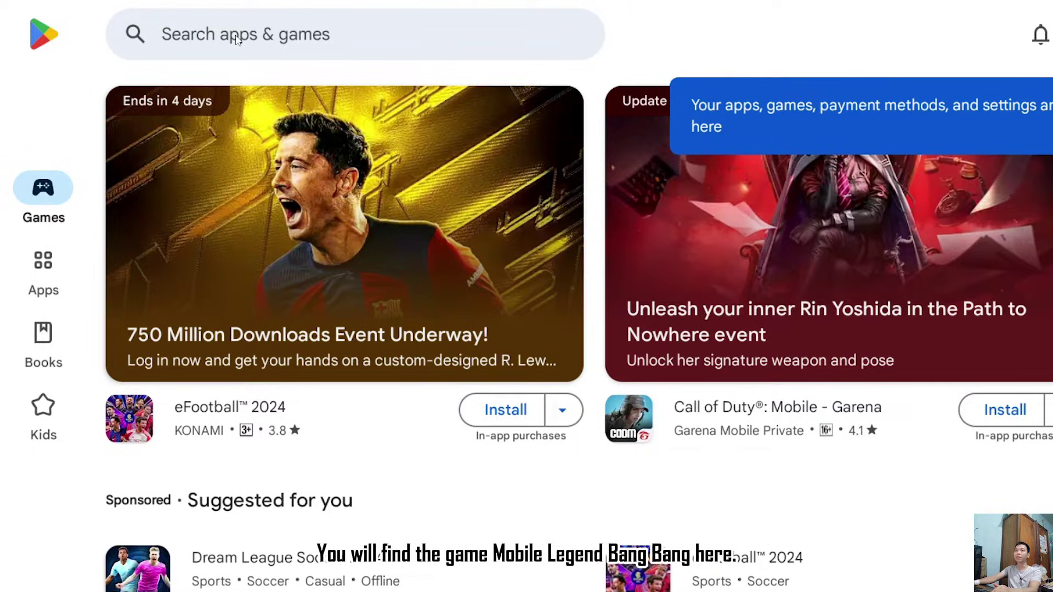
- Search 'mob', pick the mobile legends suggestion, and install Mobile Legends: Bang Bang
click(320, 42)
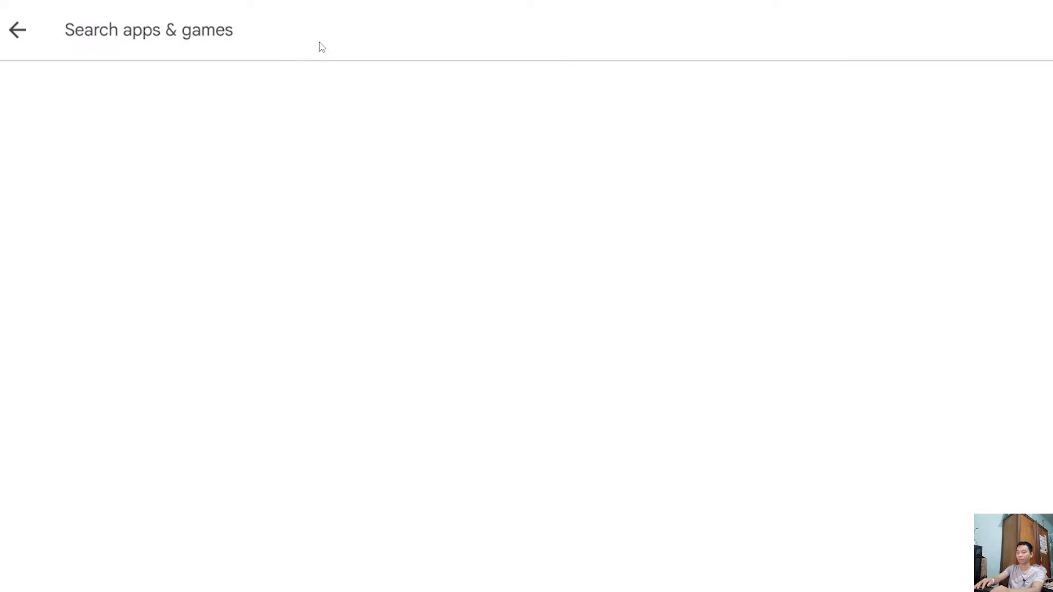
text(mob)
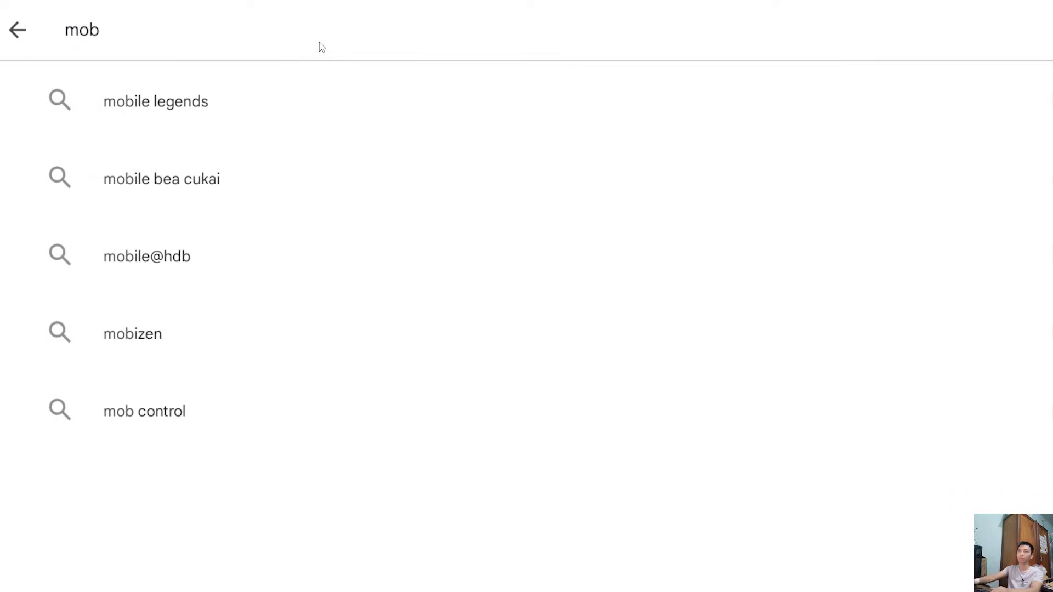
click(171, 104)
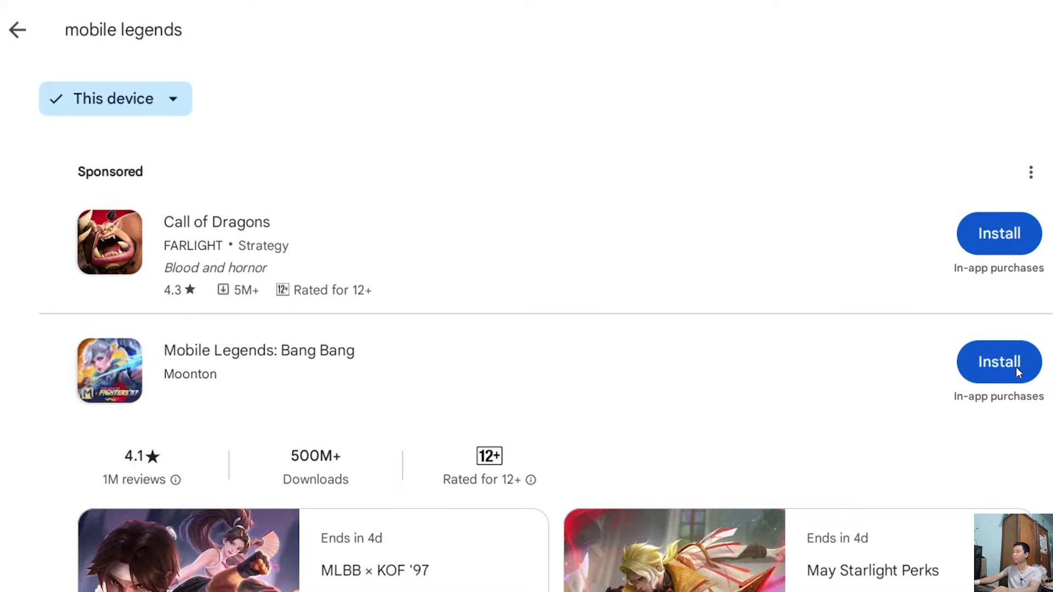
click(1015, 367)
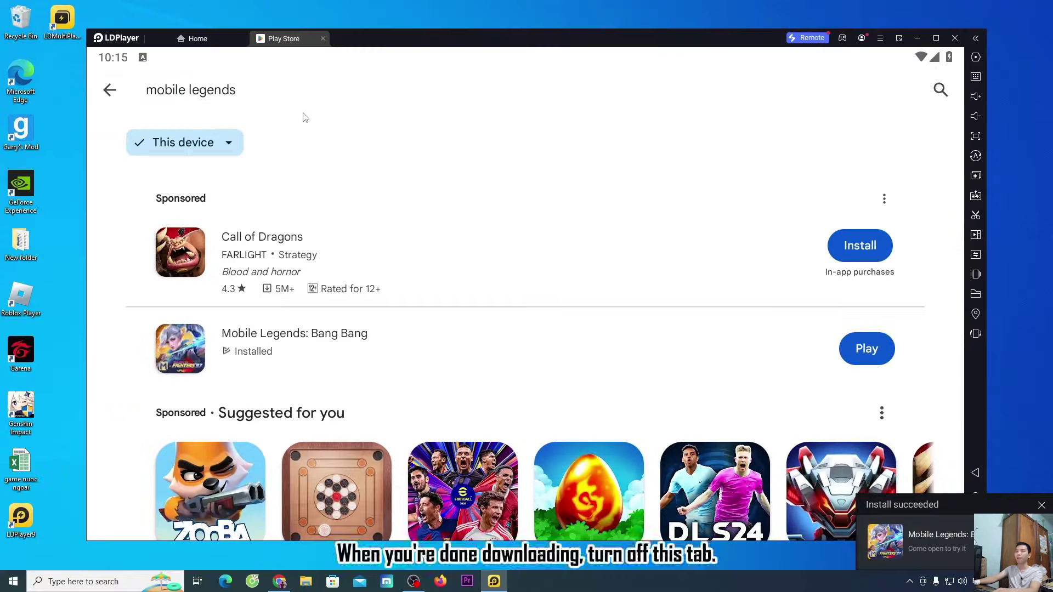
- Launch Mobile Legends from the home screen and confirm both keymap warning prompts
click(323, 39)
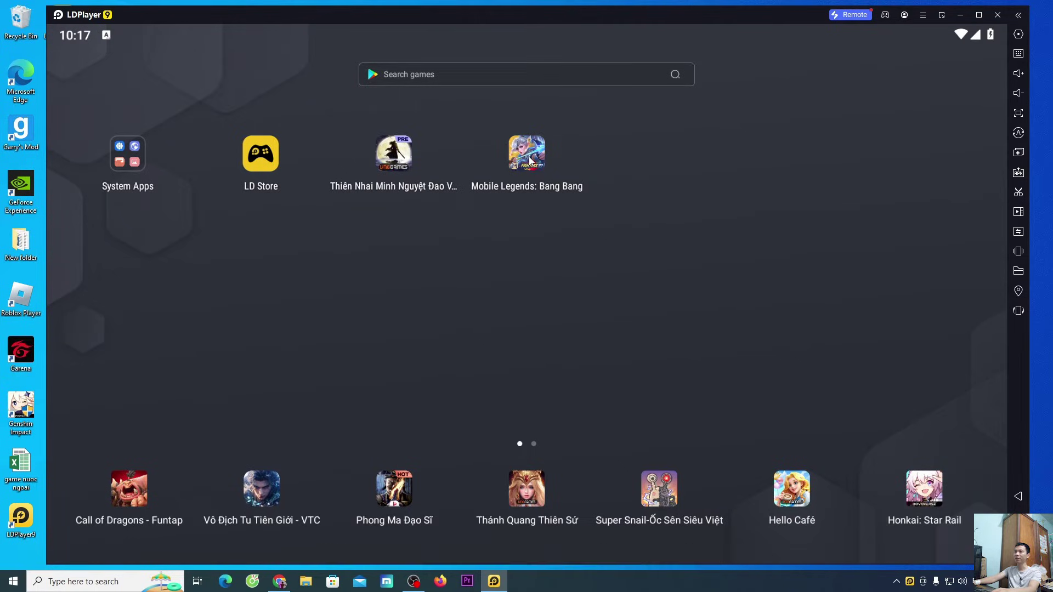
click(528, 158)
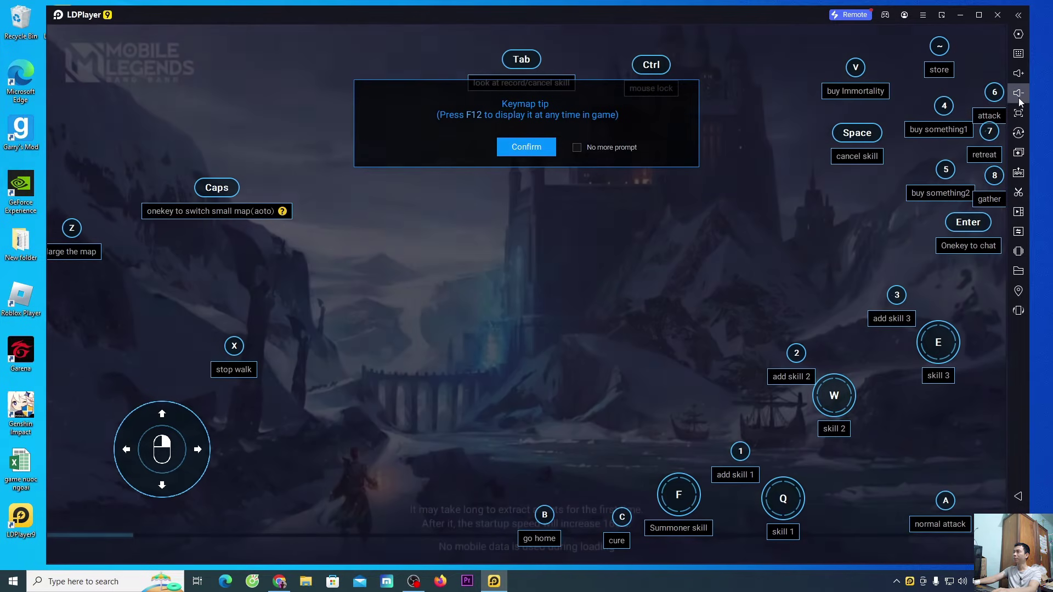
click(1019, 100)
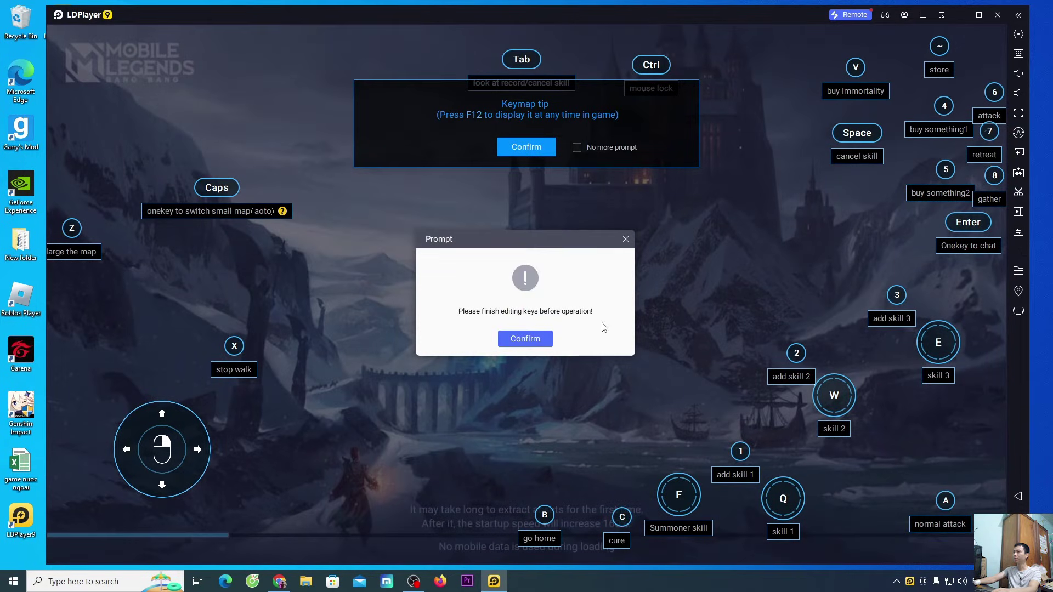
click(545, 337)
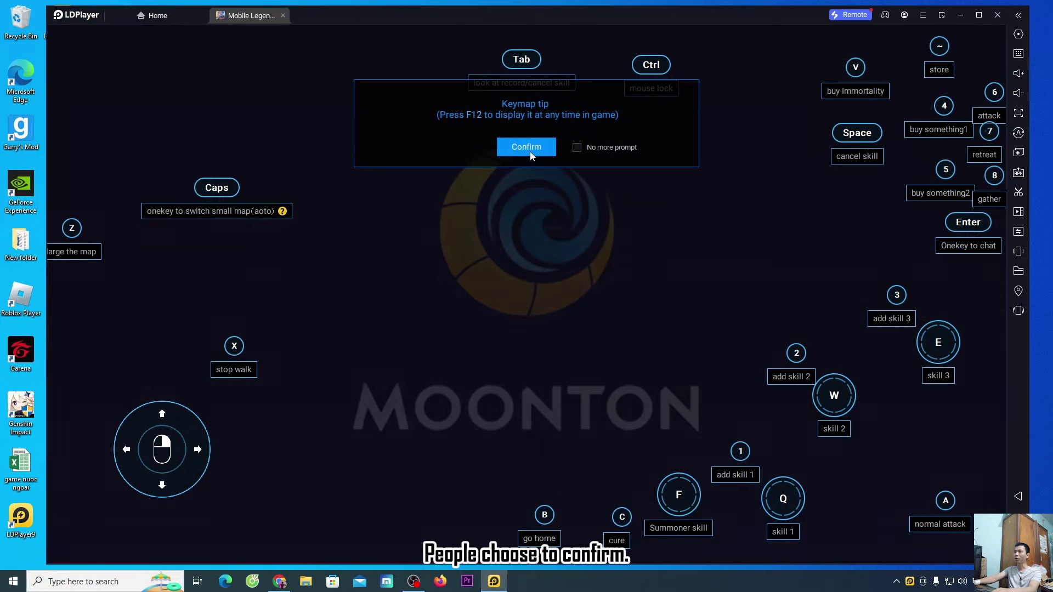
click(530, 148)
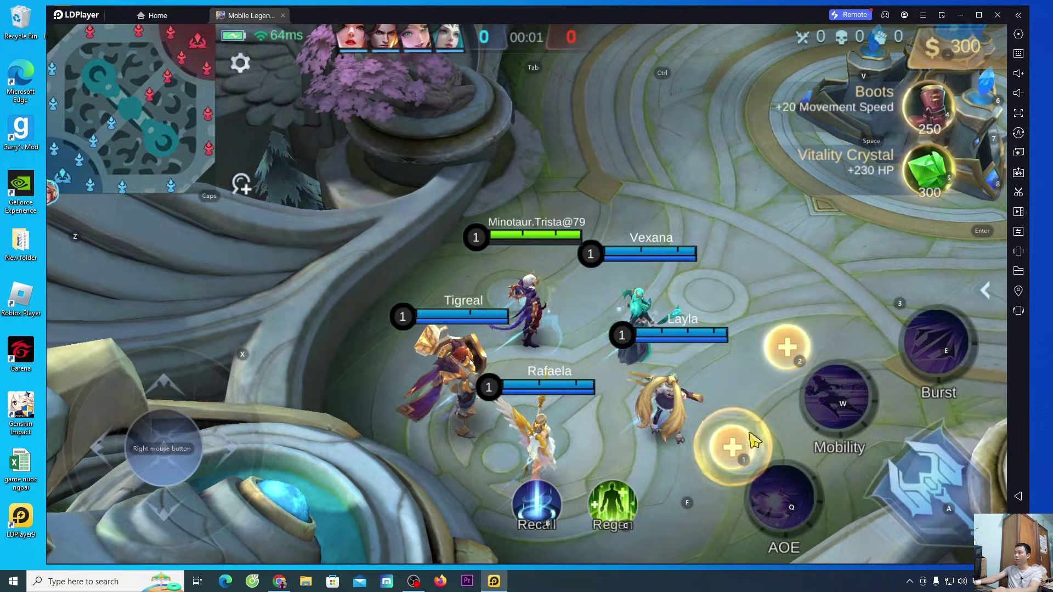
- Walk the hero up the lane past the allied turret, upgrading AOE and toggling full screen with F11
right_click(838, 320)
key(1)
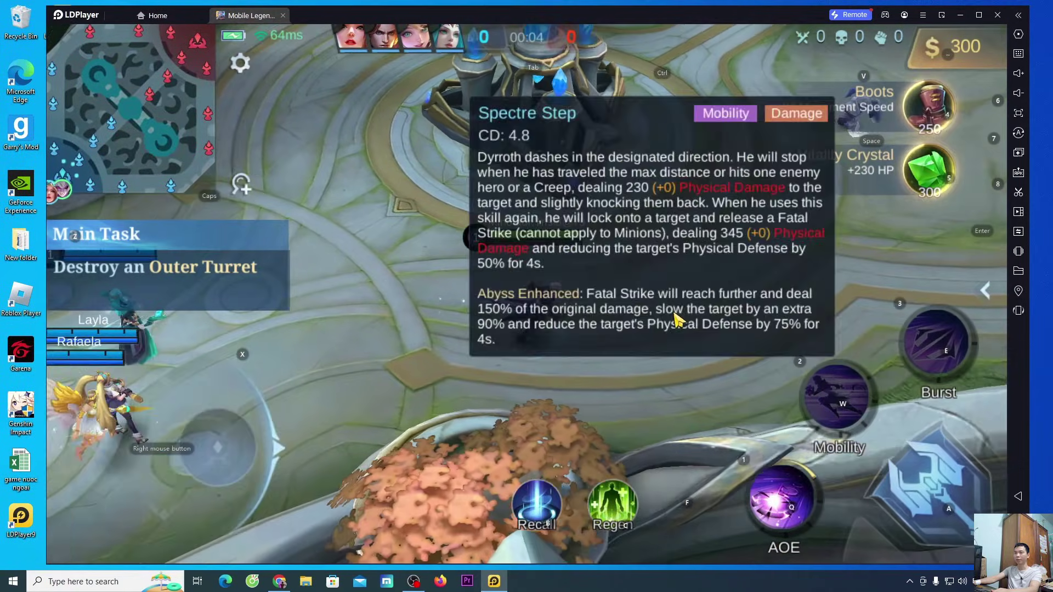
right_click(679, 322)
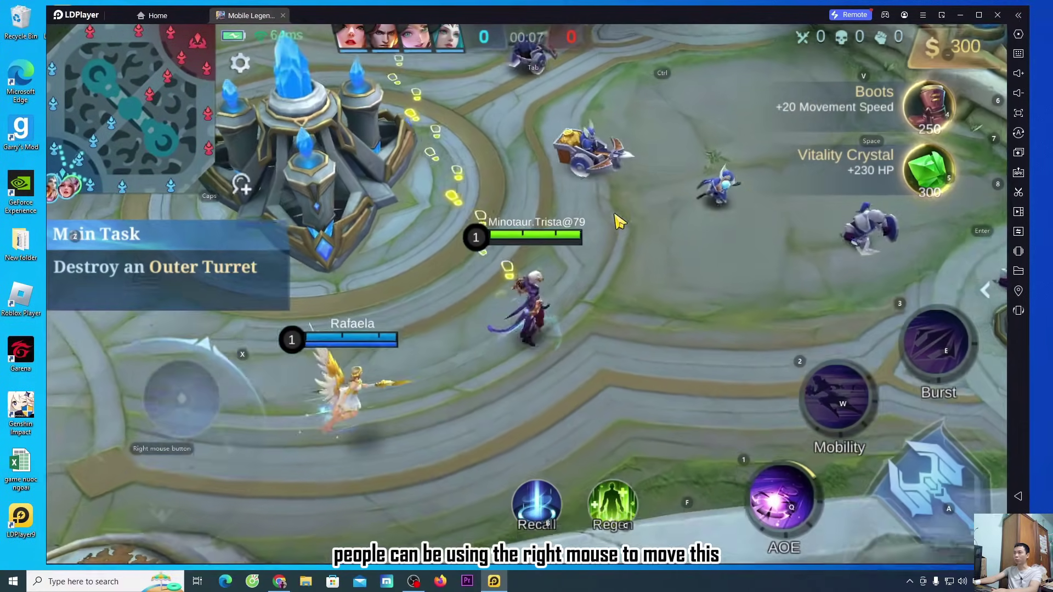
right_click(447, 162)
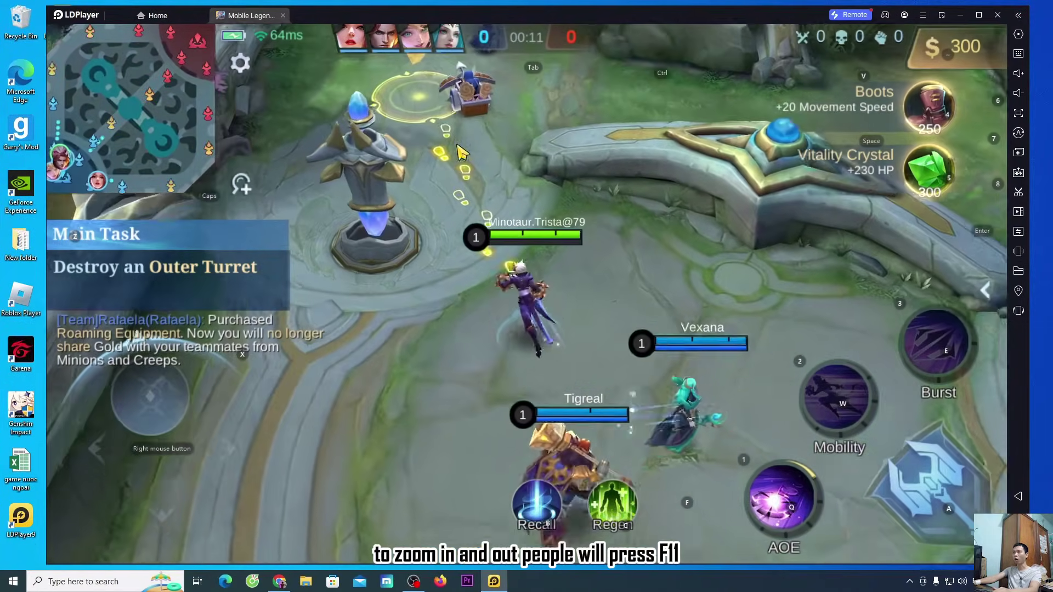
right_click(463, 153)
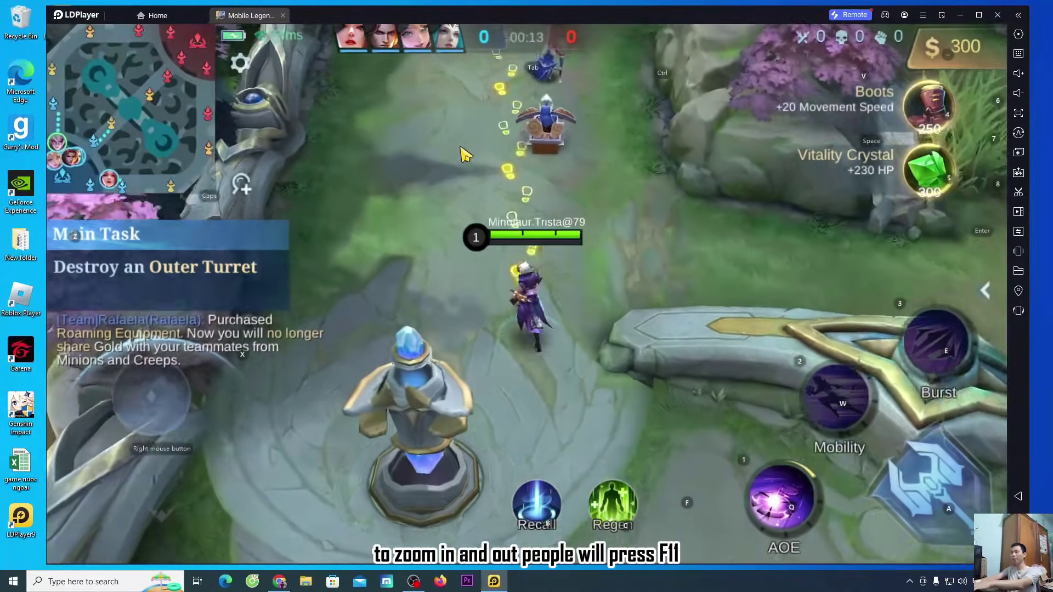
key(F11)
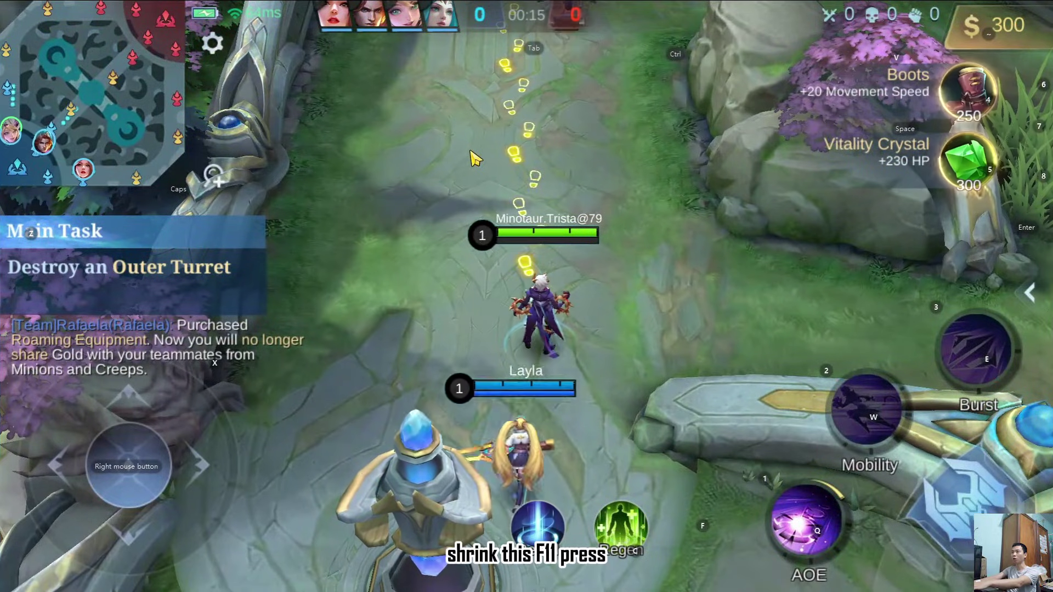
right_click(529, 131)
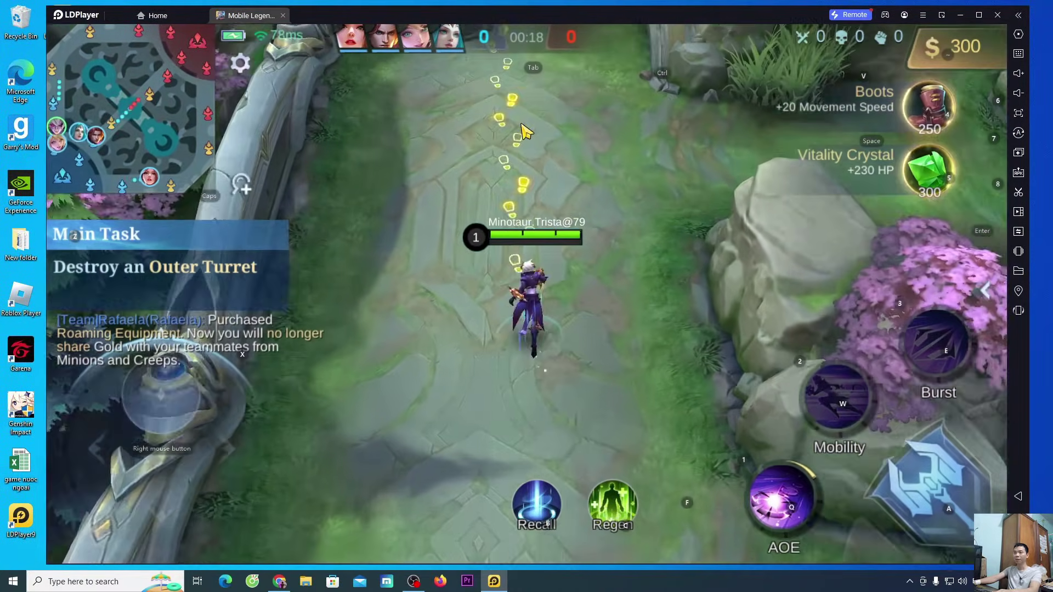
right_click(525, 132)
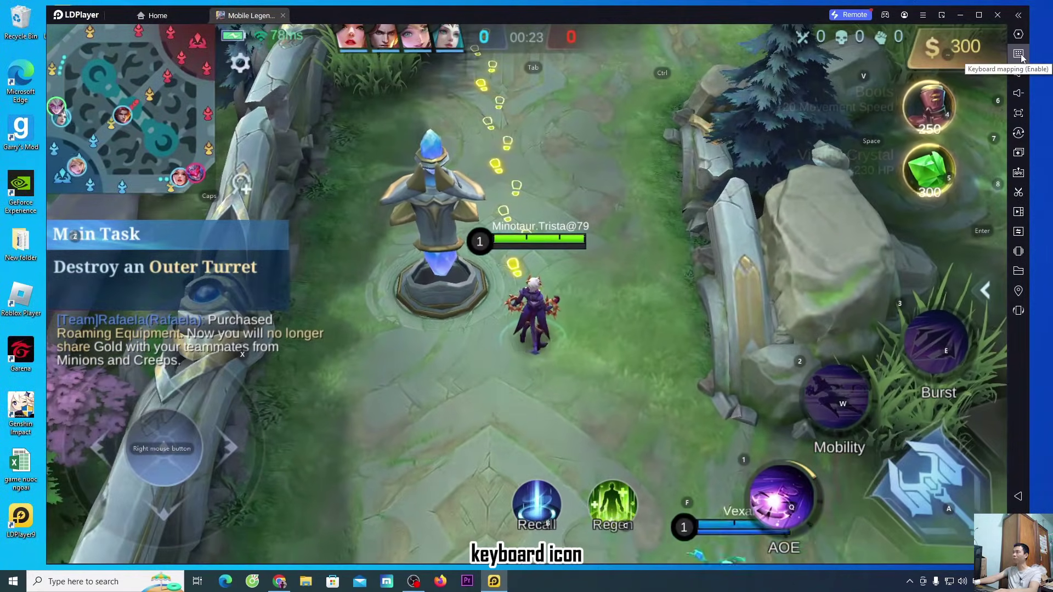
- Review the Mobile Legends key layout in the keyboard mapping panel and save it
click(1021, 57)
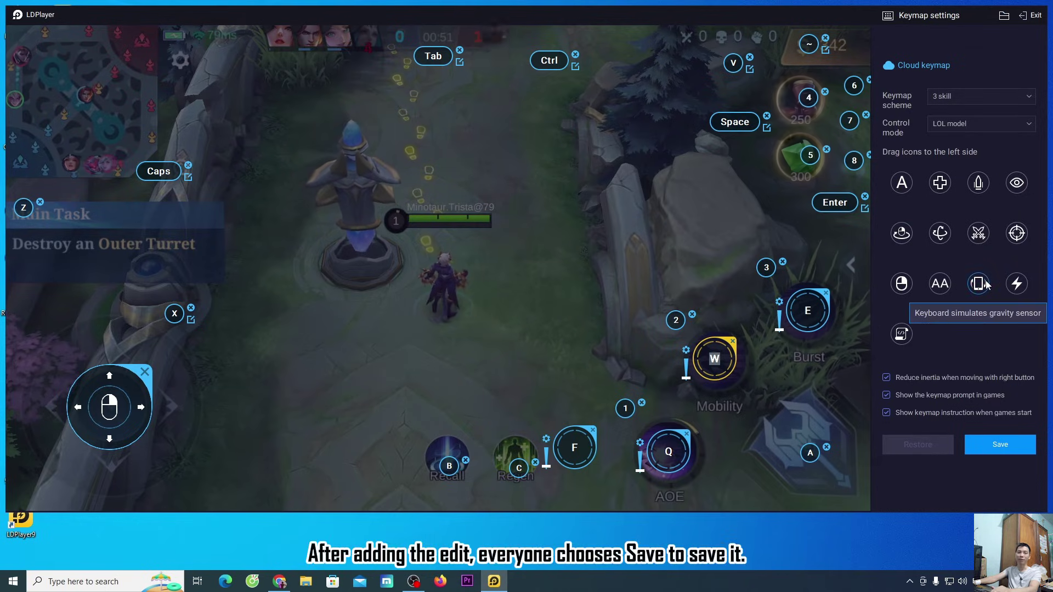
click(1000, 444)
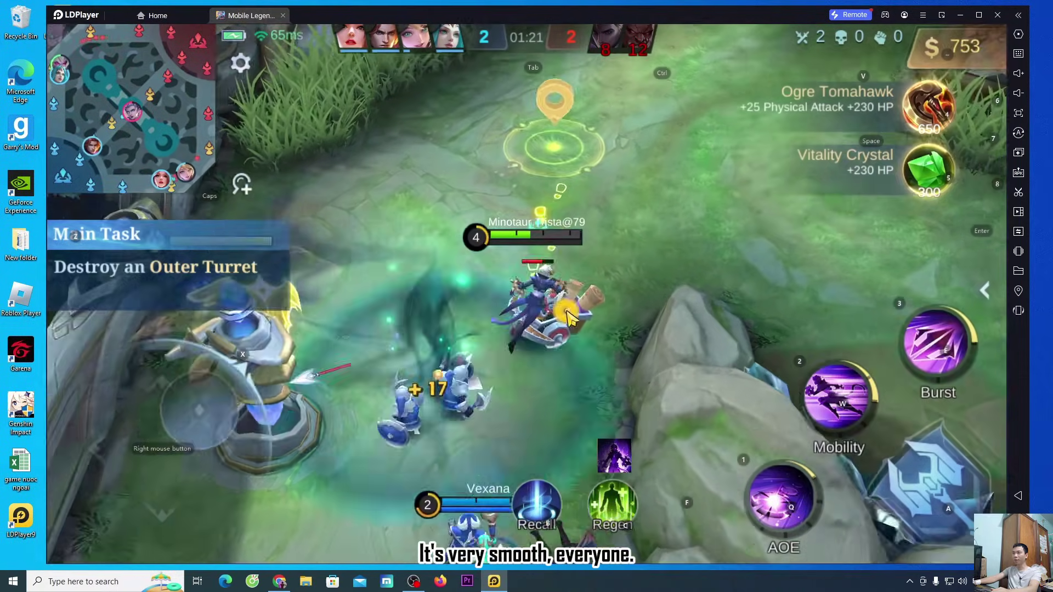
- Fight lane enemies with Q, E and W skills and buy the recommended equipment with 4
key(q)
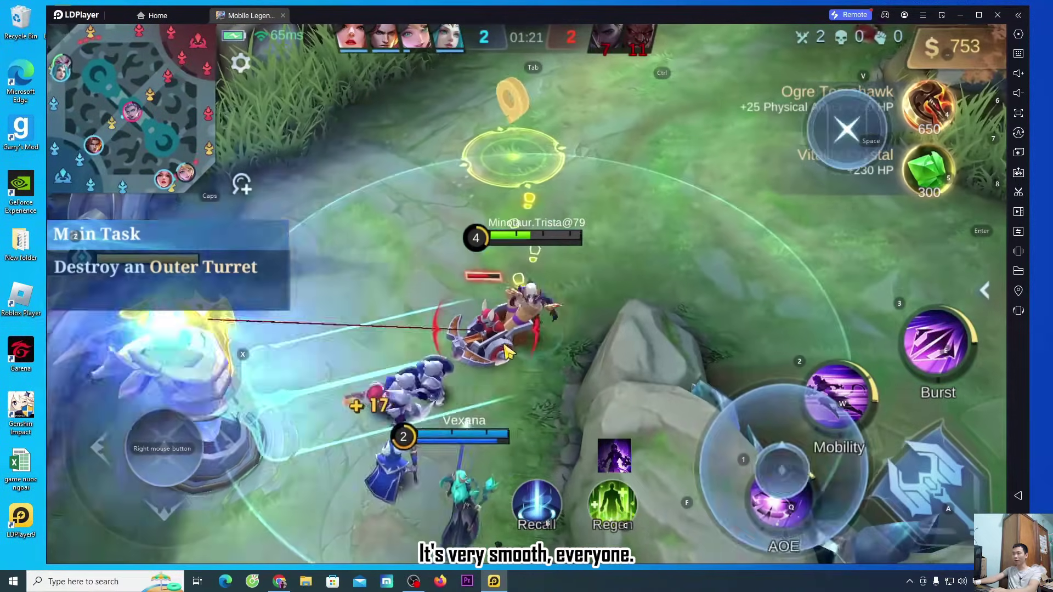
key(e)
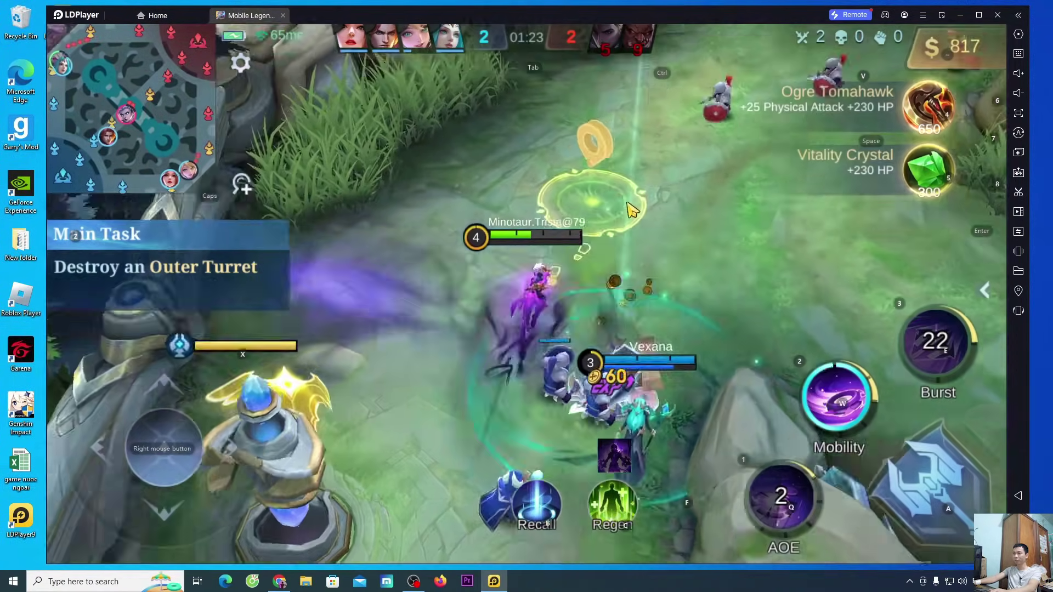
key(w)
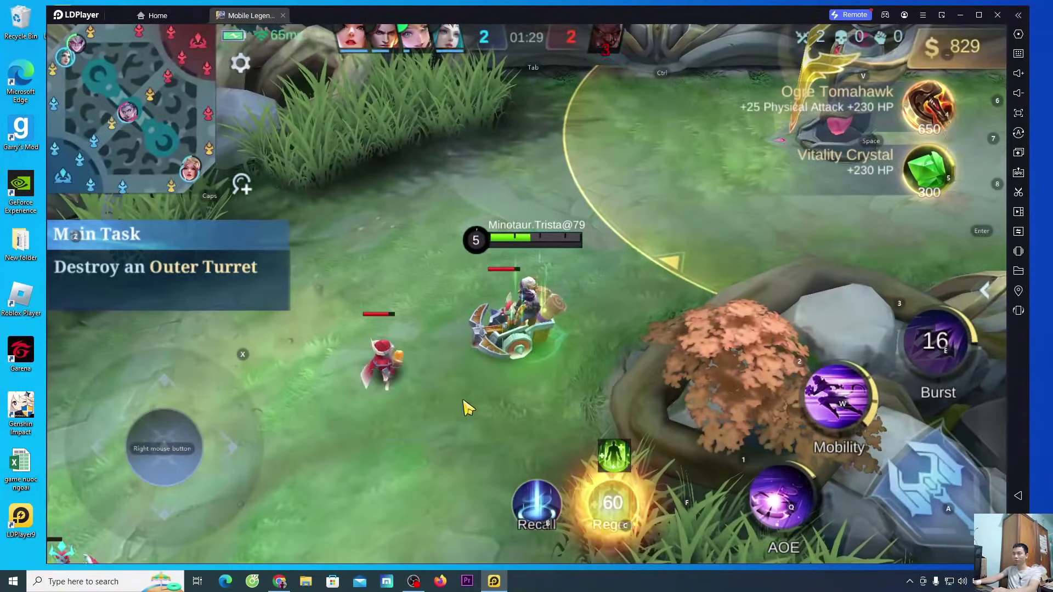
key(q)
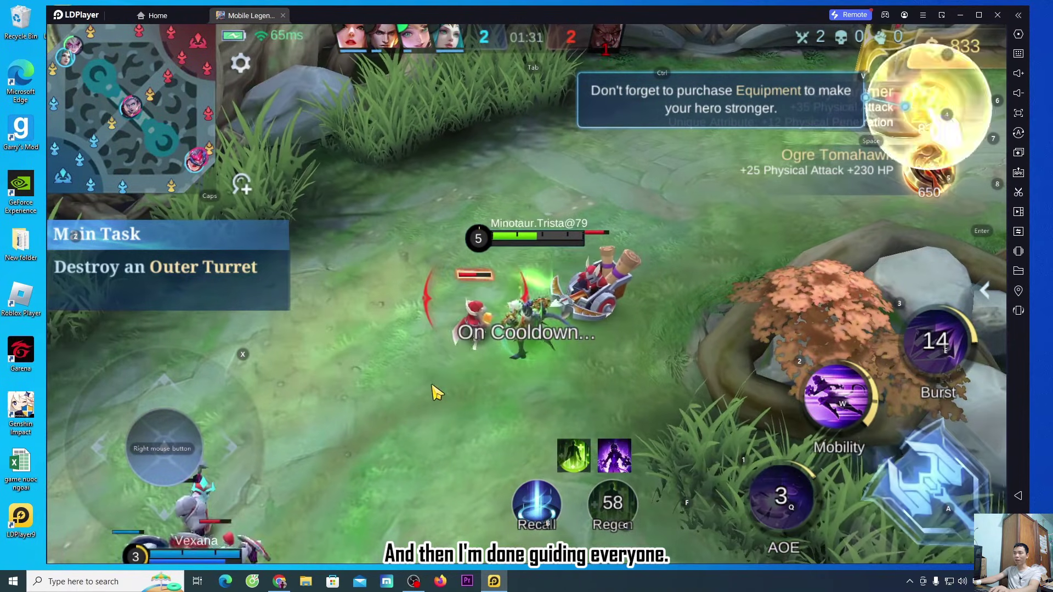
click(367, 400)
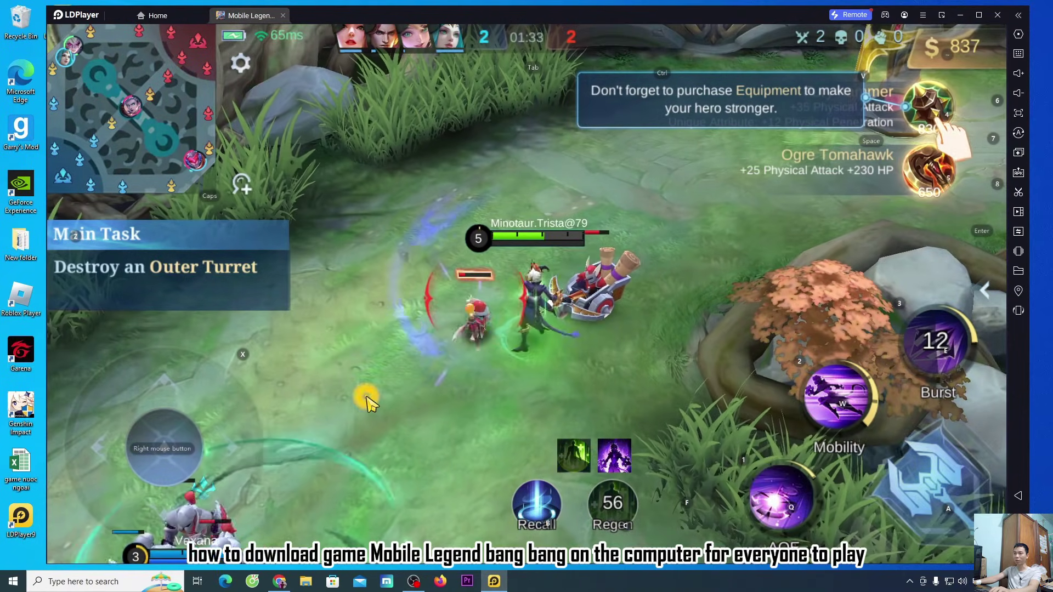
key(q)
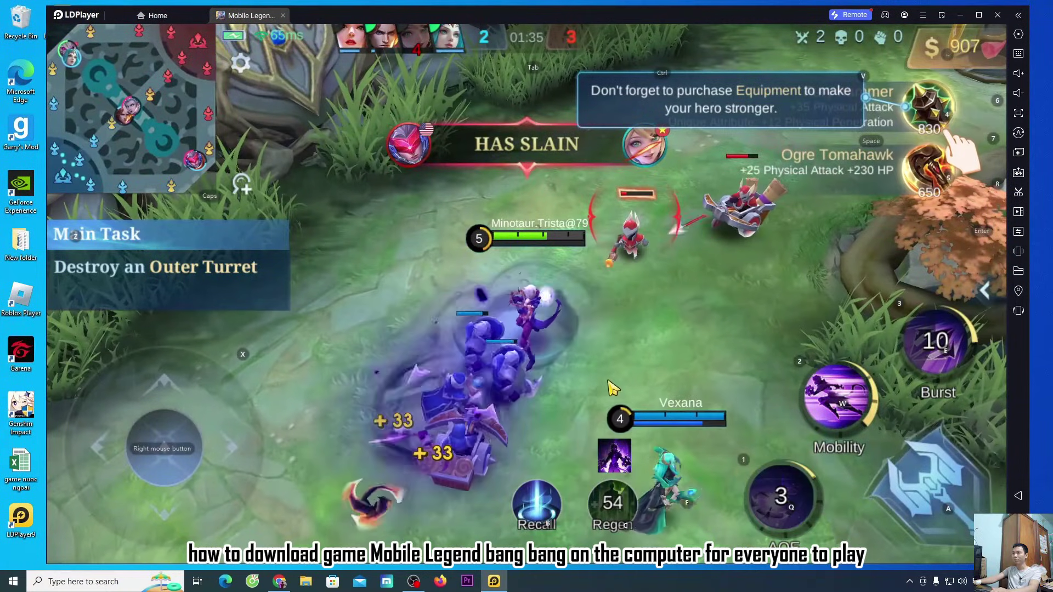
key(4)
key(w)
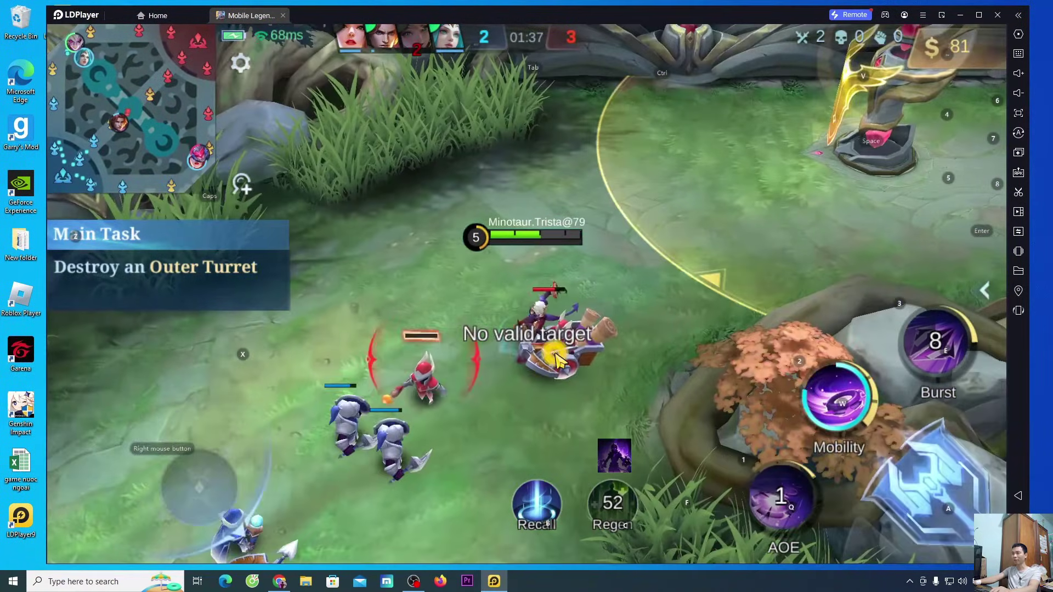
- Hit the enemy cart, then advance onto the enemy Outer Turret using W mobility
right_click(482, 321)
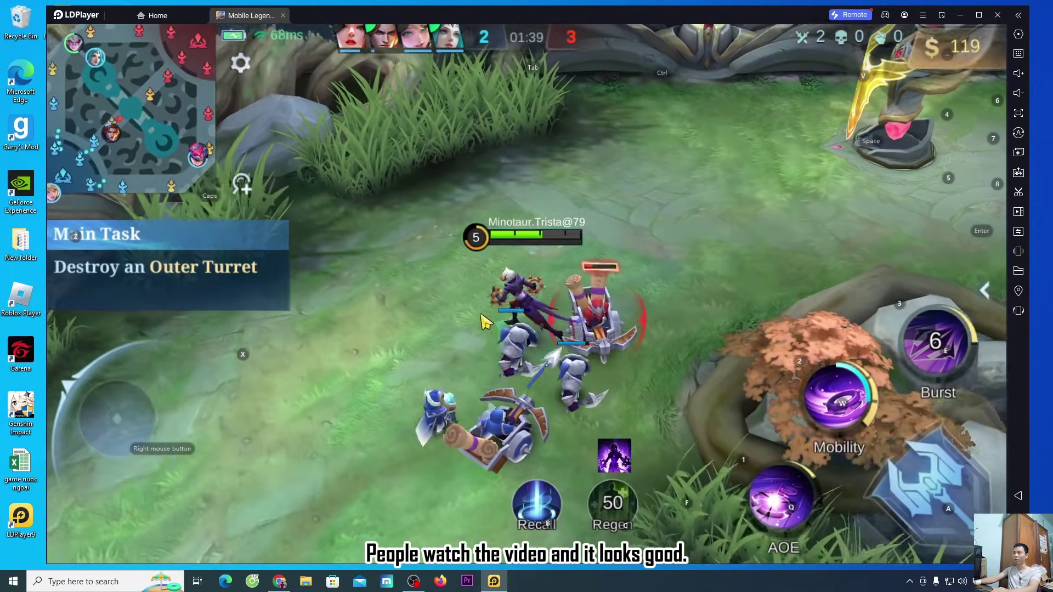
key(a)
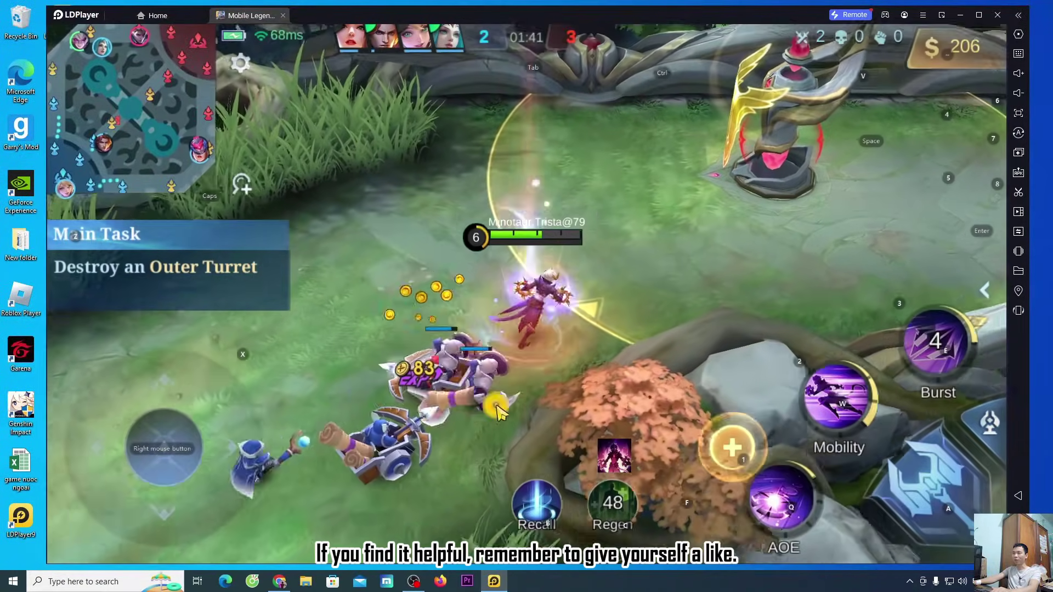
right_click(753, 254)
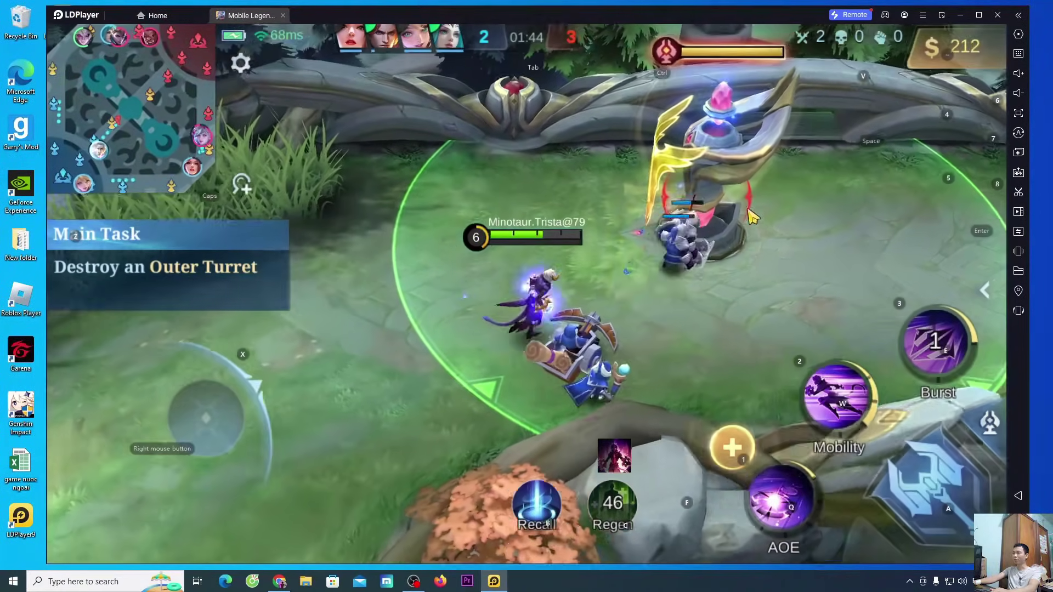
key(w)
right_click(540, 327)
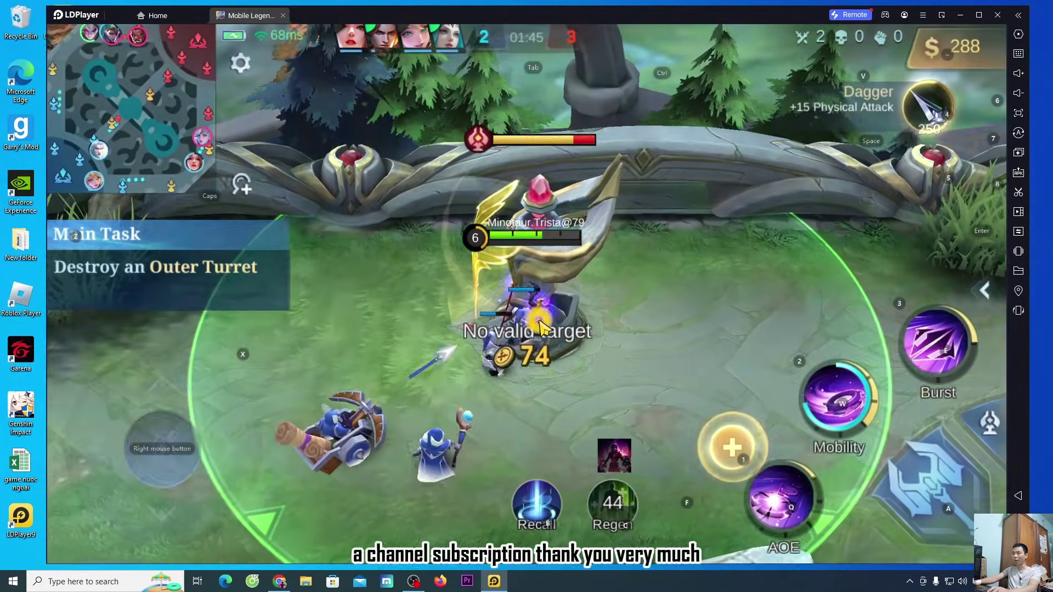